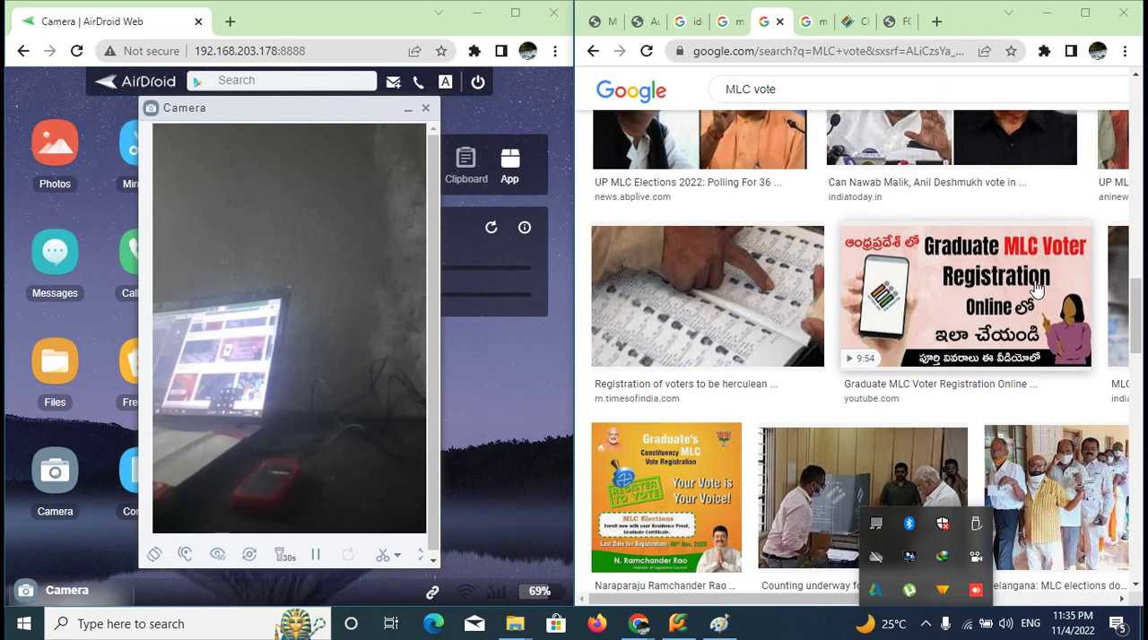
# Switch from the Google image results to the ceoaperolls.ap.gov.in Form-18 Graduates tab
pyautogui.click(847, 22)
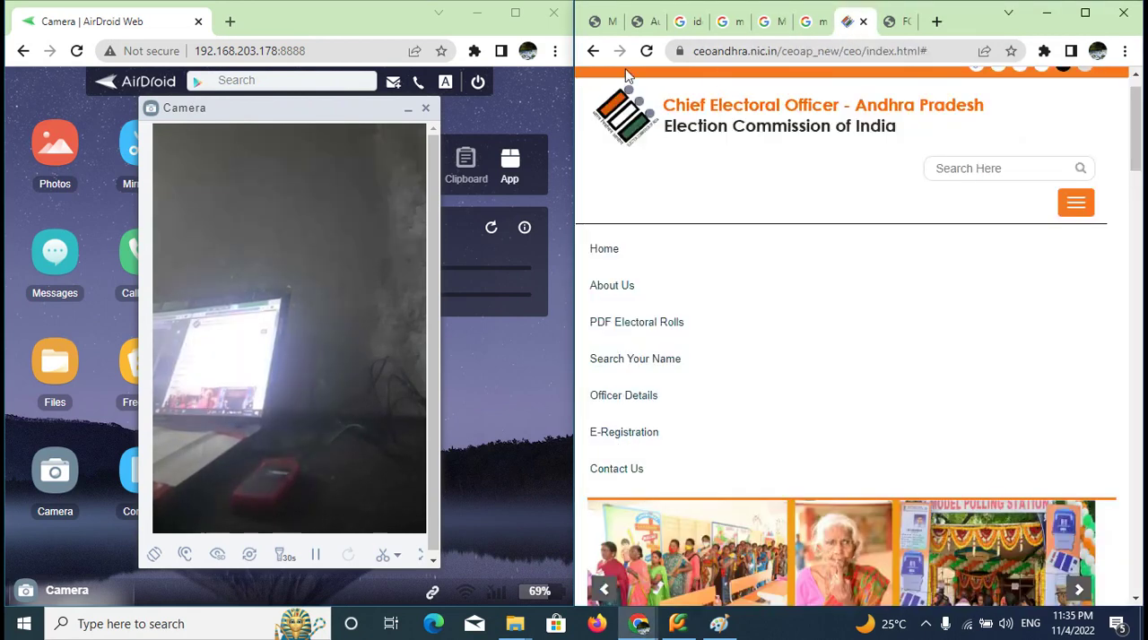
pyautogui.click(889, 22)
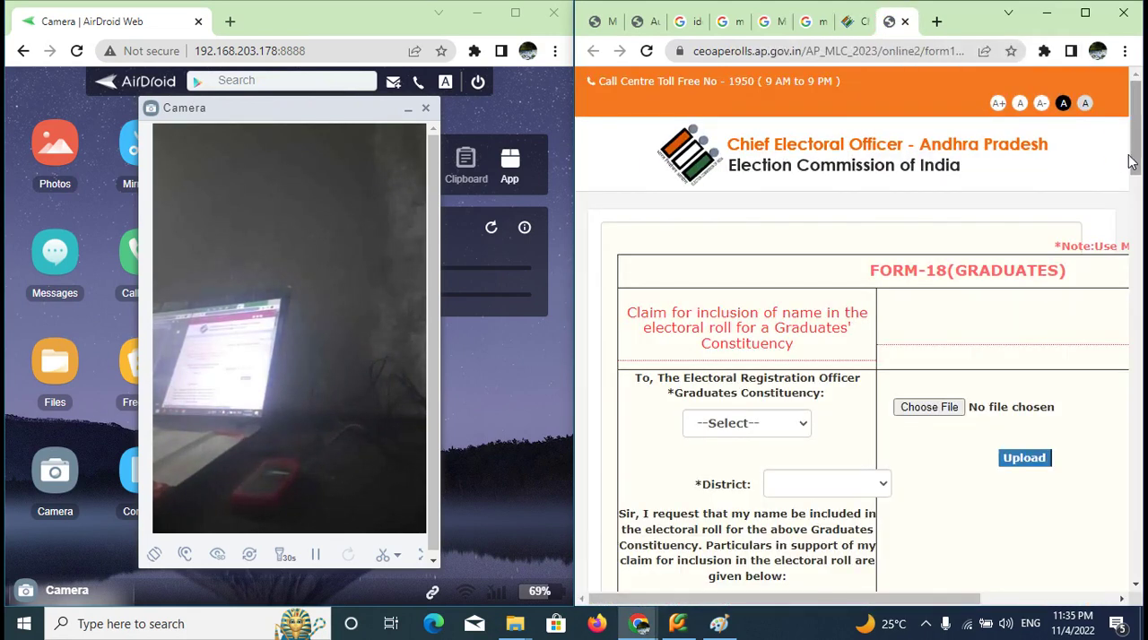
pyautogui.moveTo(1130, 159)
pyautogui.mouseDown()
pyautogui.moveTo(1136, 487)
pyautogui.moveTo(1136, 278)
pyautogui.moveTo(1134, 422)
pyautogui.mouseUp()
# Scroll the Form-18 page down to the Aadhaar Details and Graduate qualification section
pyautogui.click(828, 350)
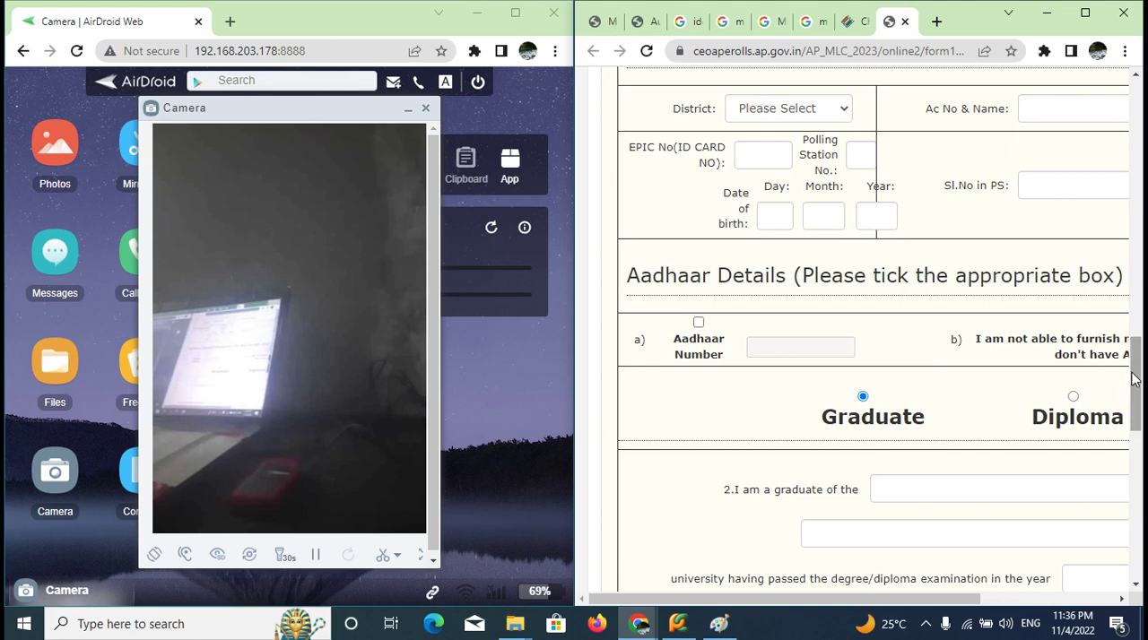
pyautogui.moveTo(1134, 377)
pyautogui.mouseDown()
pyautogui.moveTo(1135, 206)
pyautogui.moveTo(1134, 309)
pyautogui.mouseUp()
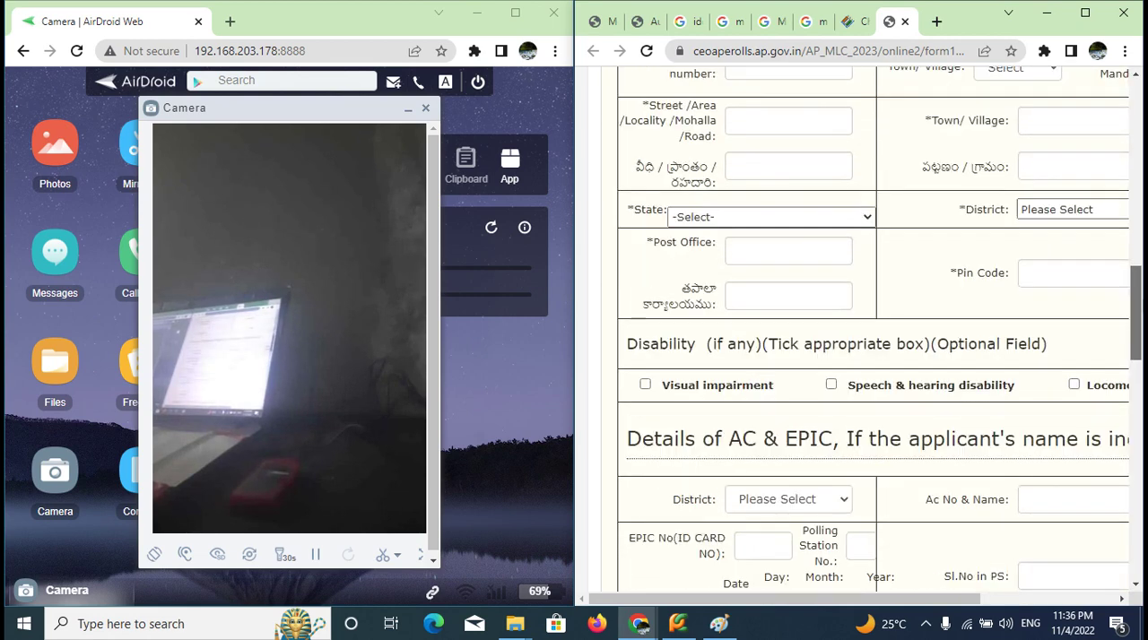
pyautogui.moveTo(1134, 309); pyautogui.dragTo(1134, 421)
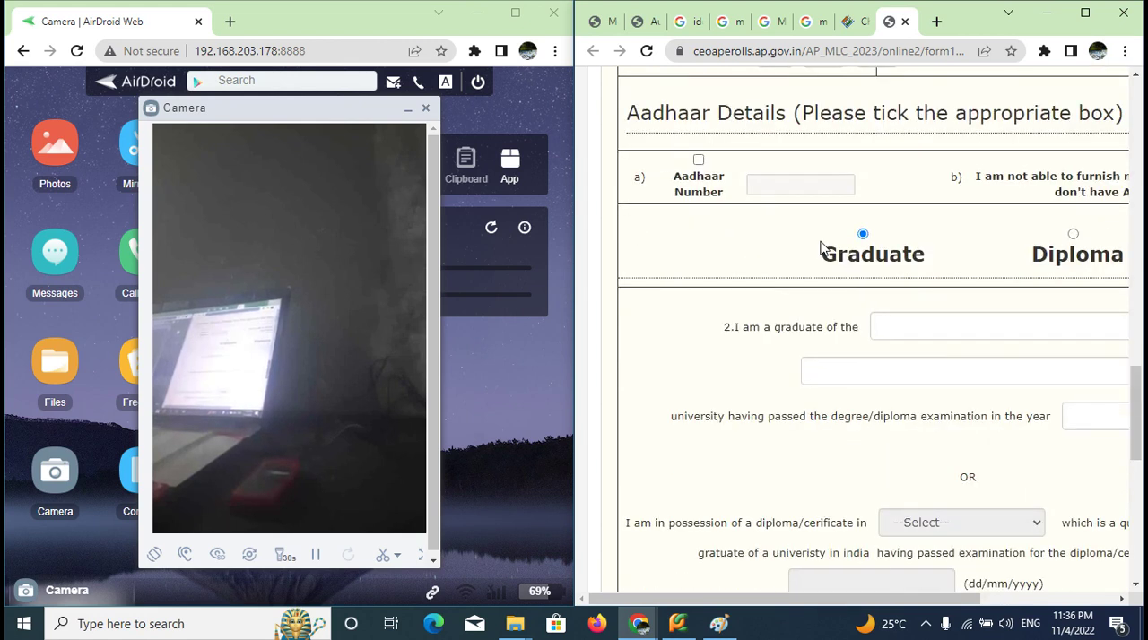
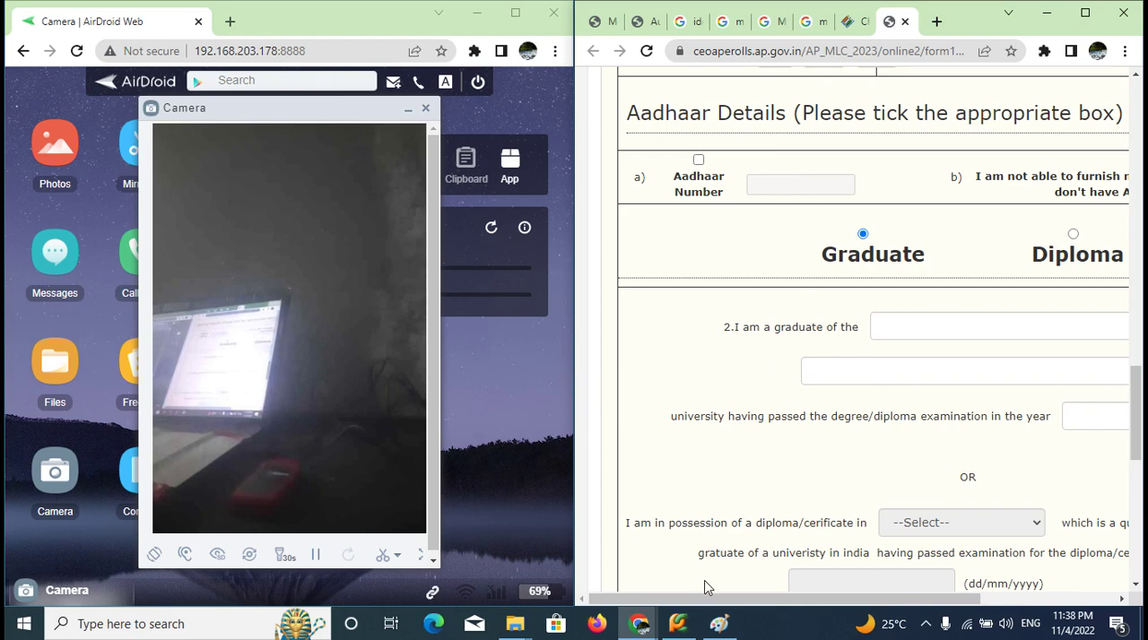
# Glance at the Paint notes, minimize them, and switch to the MorphoUtility fingerprint tab
pyautogui.click(718, 623)
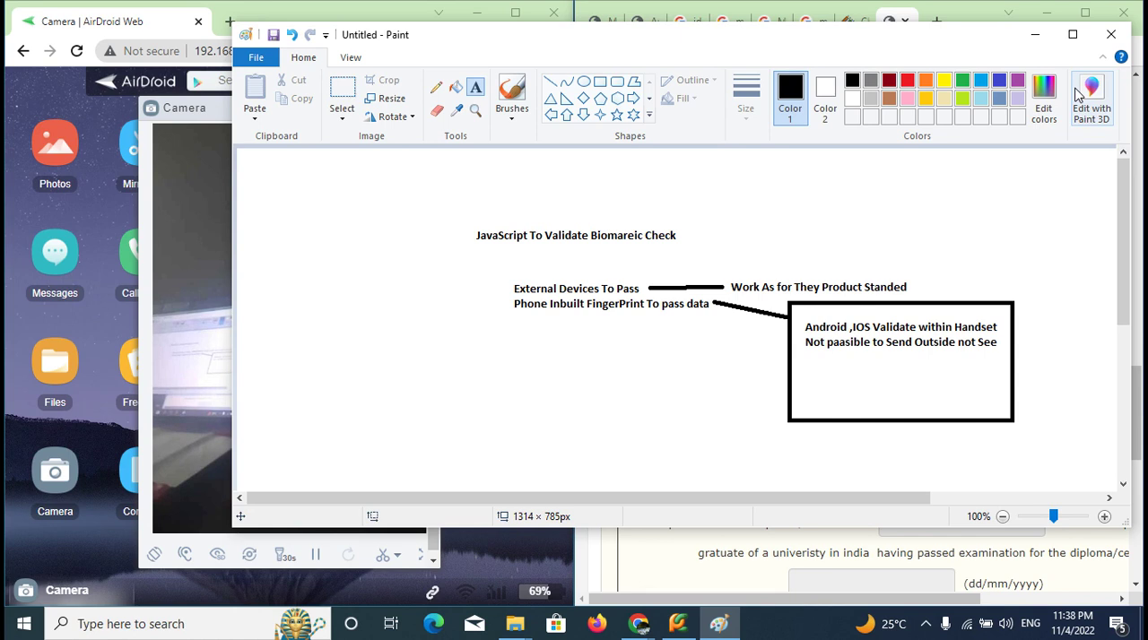
pyautogui.click(1035, 34)
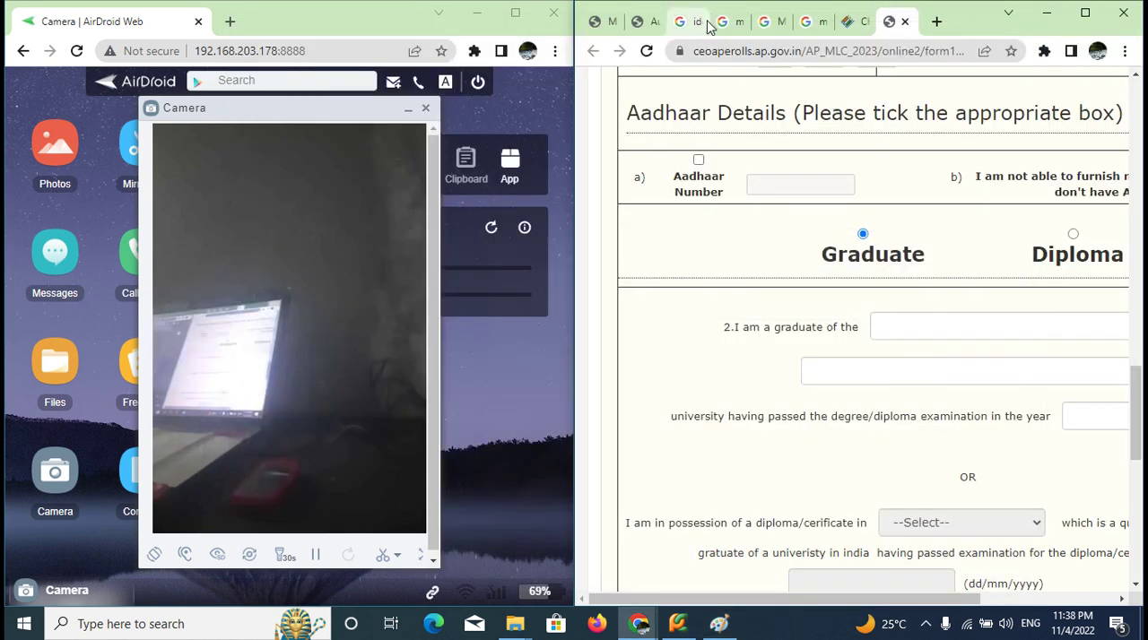
pyautogui.click(605, 21)
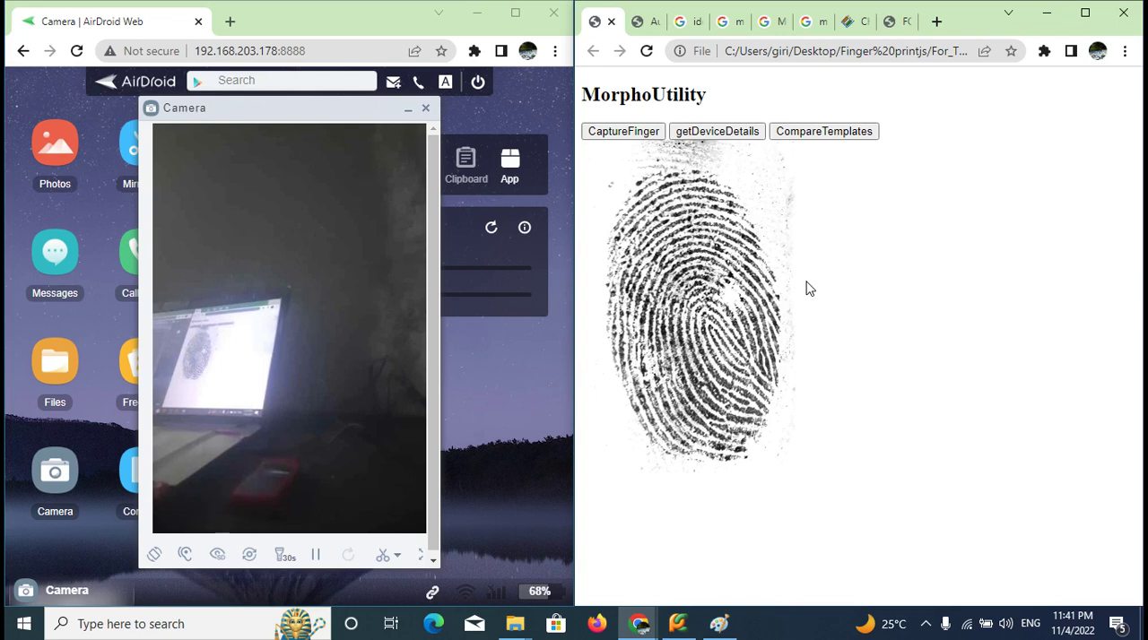
pyautogui.click(639, 21)
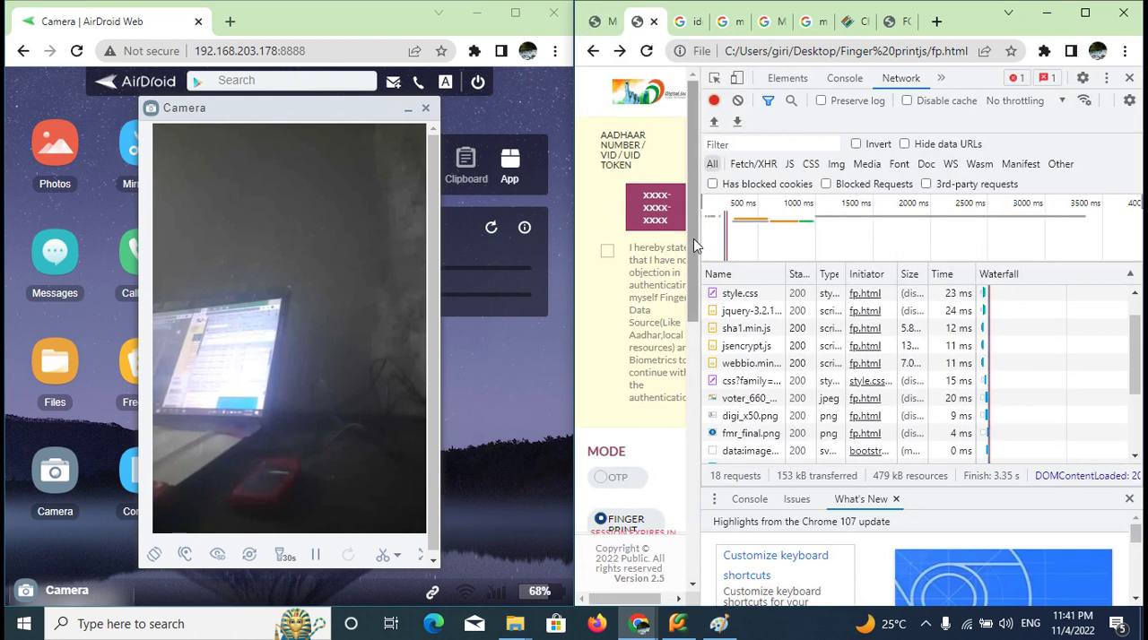
pyautogui.click(596, 22)
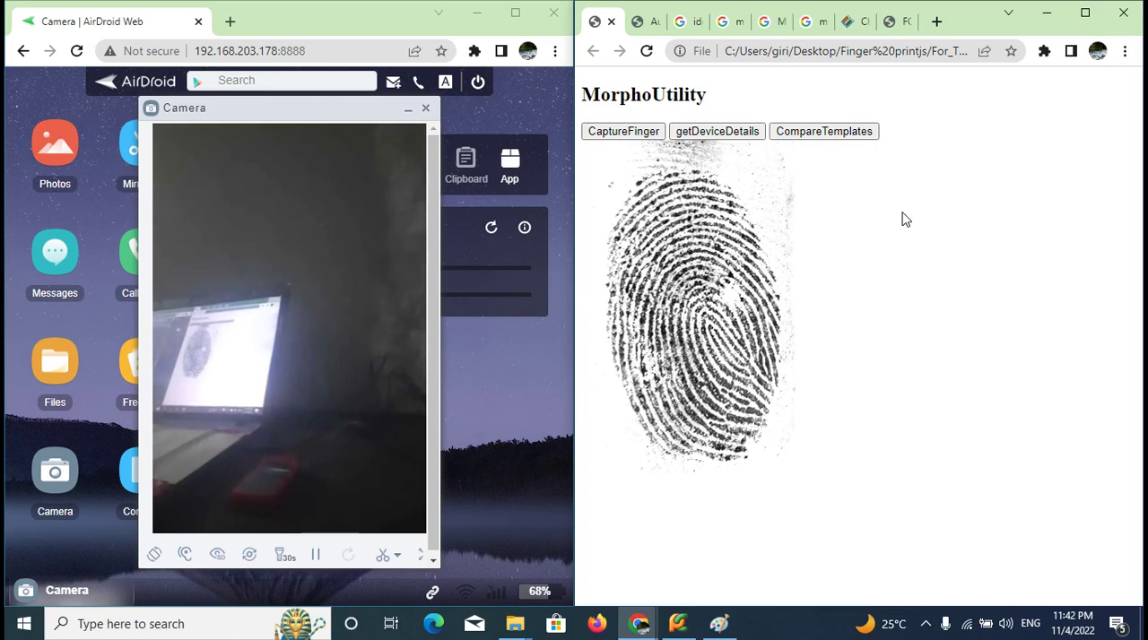
# Capture a fingerprint on the MorphoUtility page, pressing CaptureFinger three times
pyautogui.click(633, 132)
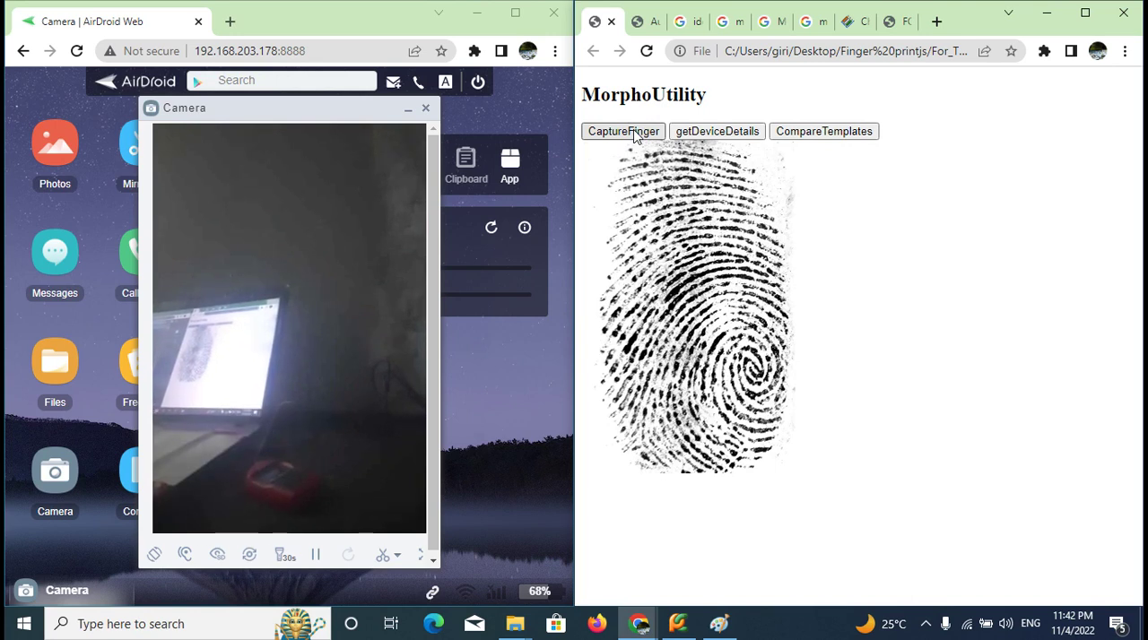
pyautogui.click(633, 132)
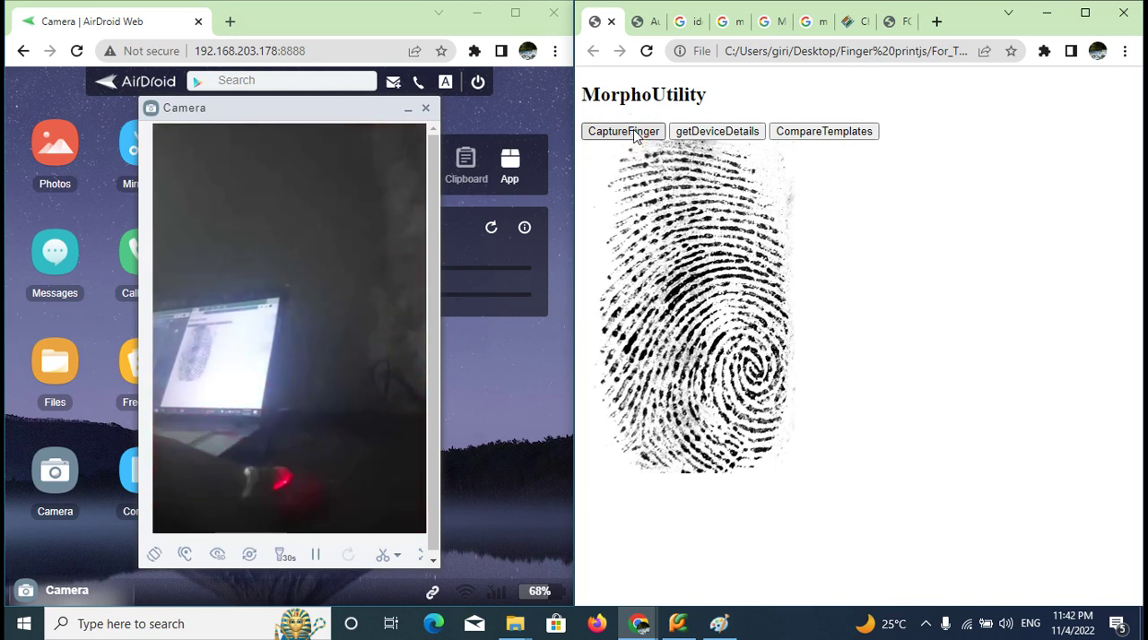
pyautogui.click(633, 132)
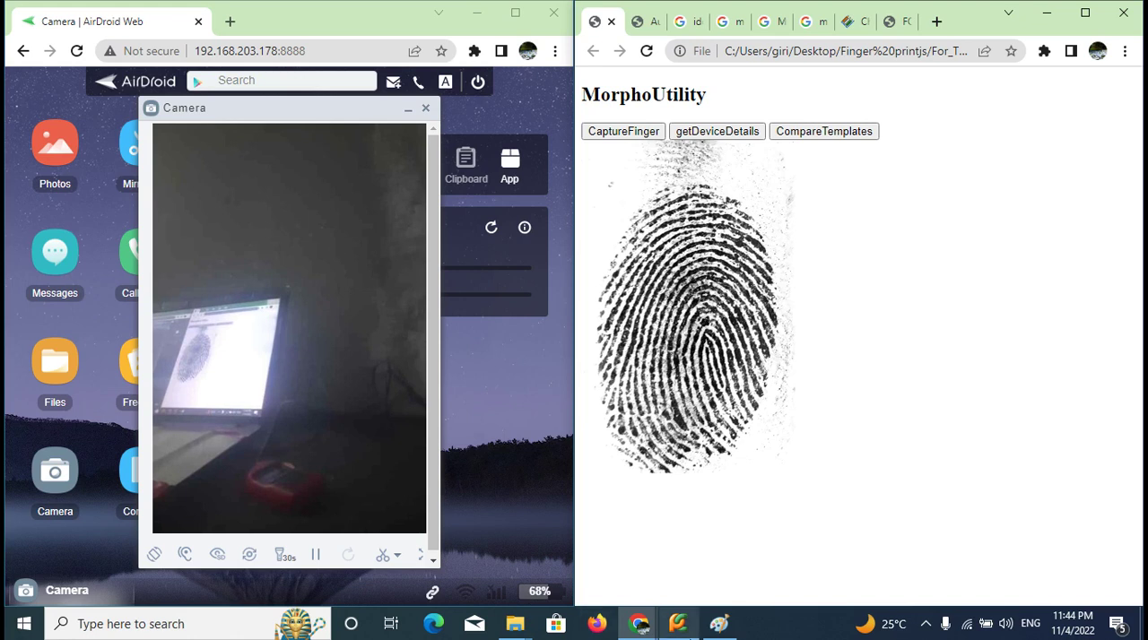
# Bring the Paint biometric validation notes forward, then minimize them again
pyautogui.click(718, 623)
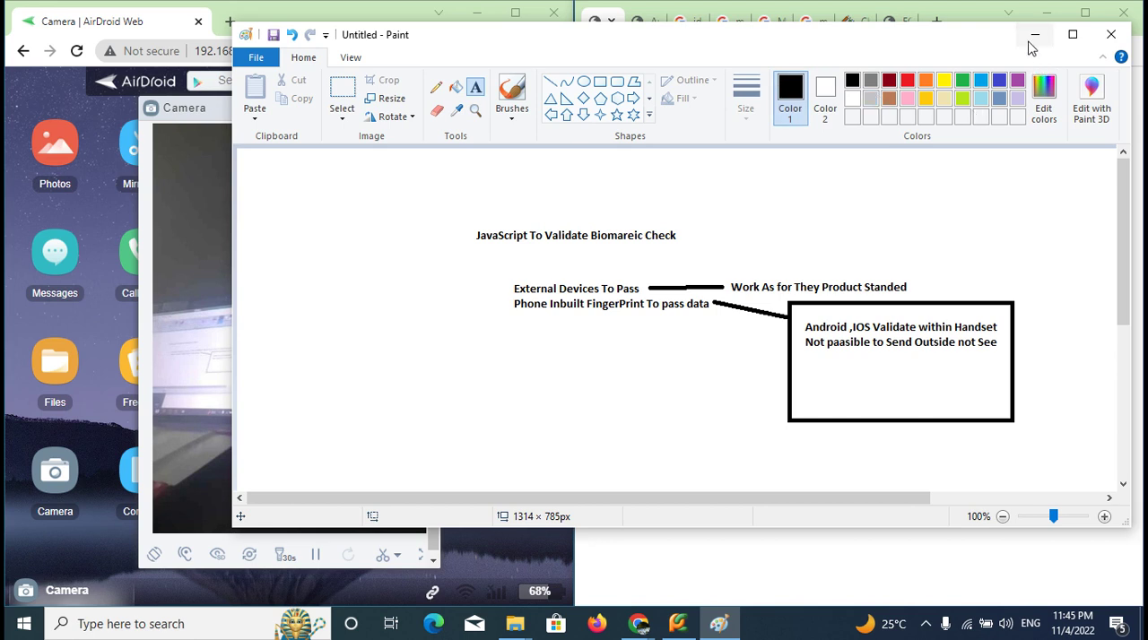
pyautogui.click(1034, 34)
# View the ceoaperolls graduate enrolment form tab, then return to the MorphoUtility tab
pyautogui.click(886, 21)
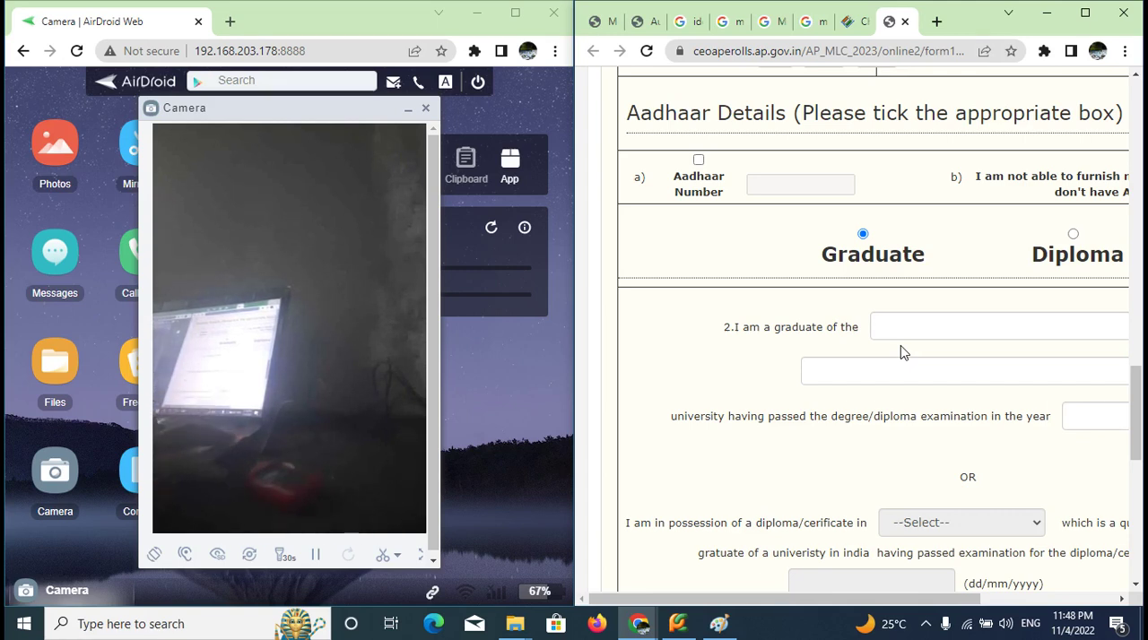
pyautogui.hotkey('ctrl', 'Tab')
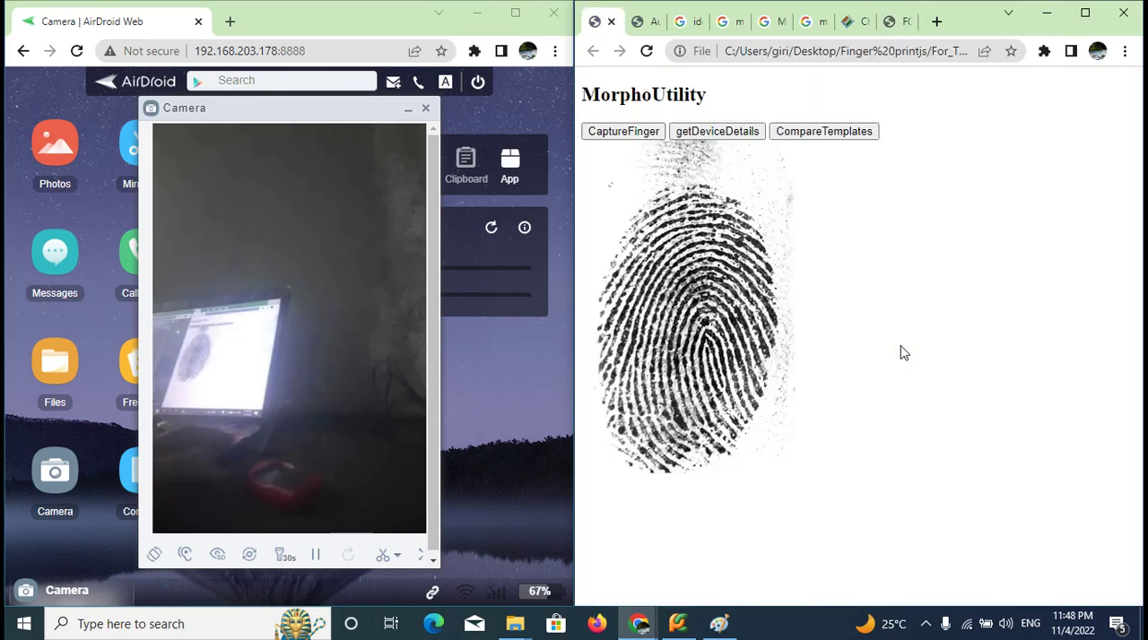
# Flip between the fp.html and MorphoUtility tabs, then bring the Paint biometric notes forward
pyautogui.hotkey('ctrl', 'Tab')
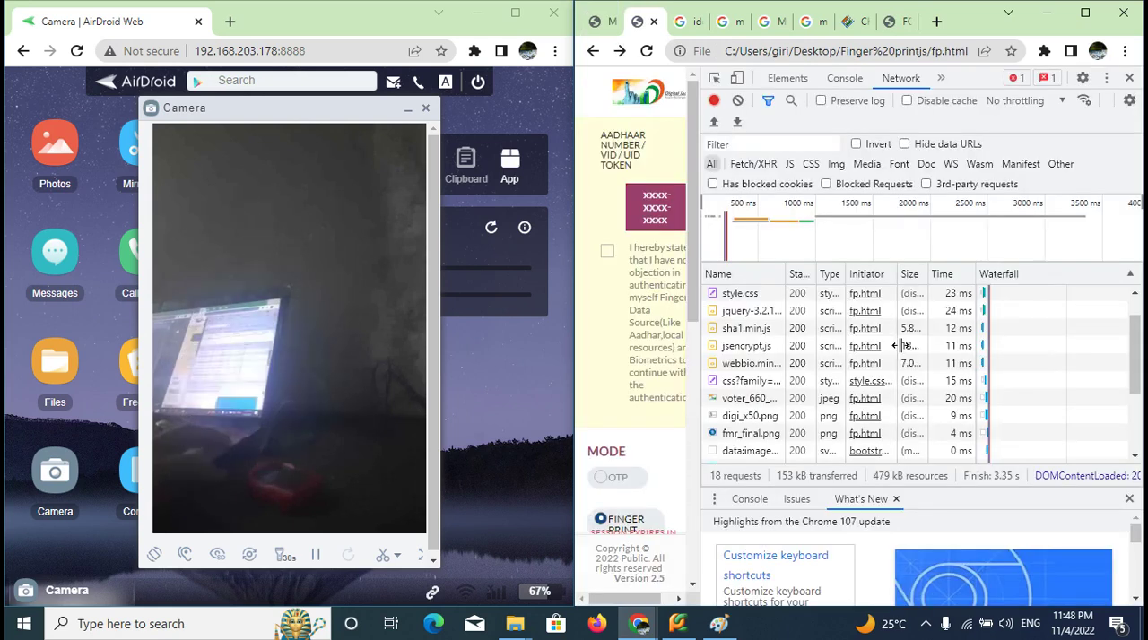
pyautogui.hotkey('ctrl', 'shift', 'Tab')
pyautogui.hotkey('ctrl', 'Tab')
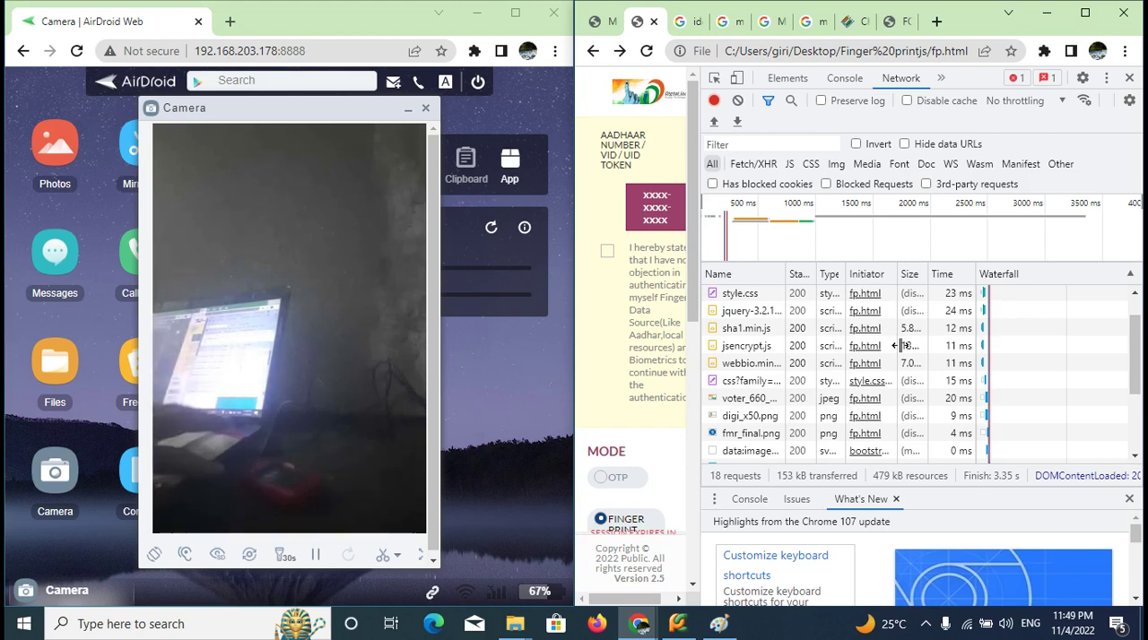
pyautogui.hotkey('ctrl', 'shift', 'Tab')
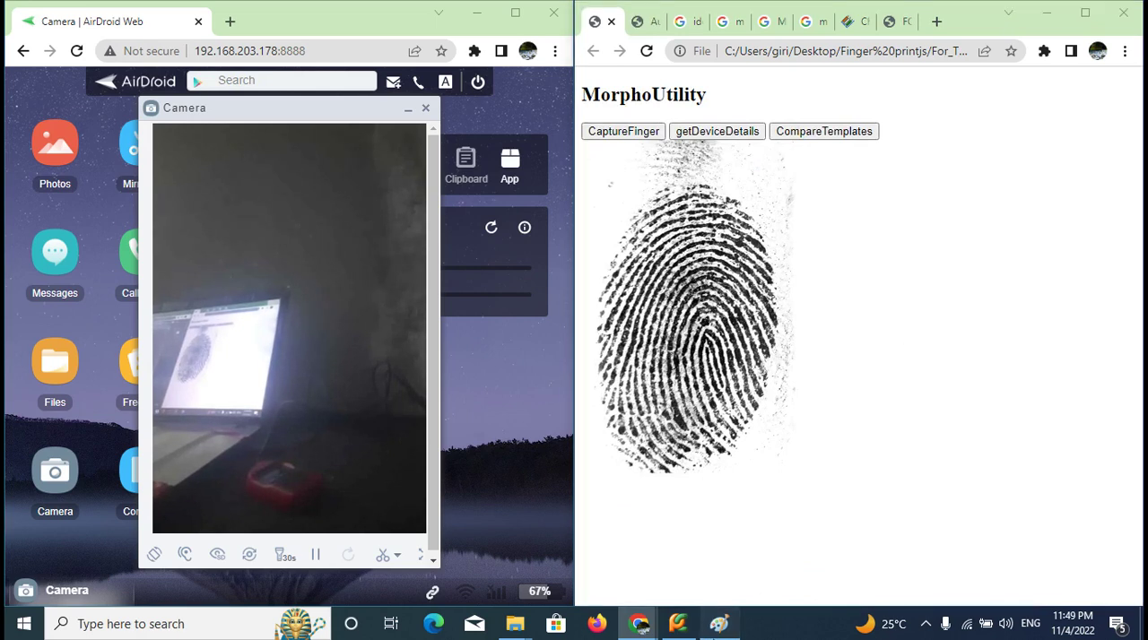
pyautogui.click(718, 624)
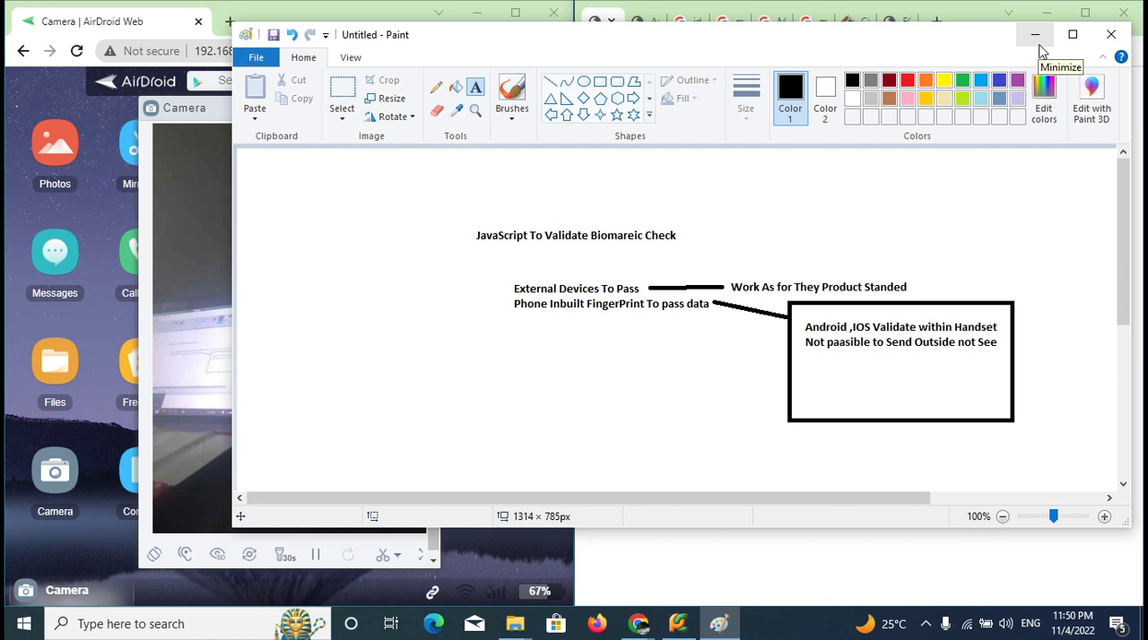
# Minimize the Paint notes window to reveal the camera view and fingerprint page
pyautogui.click(1035, 34)
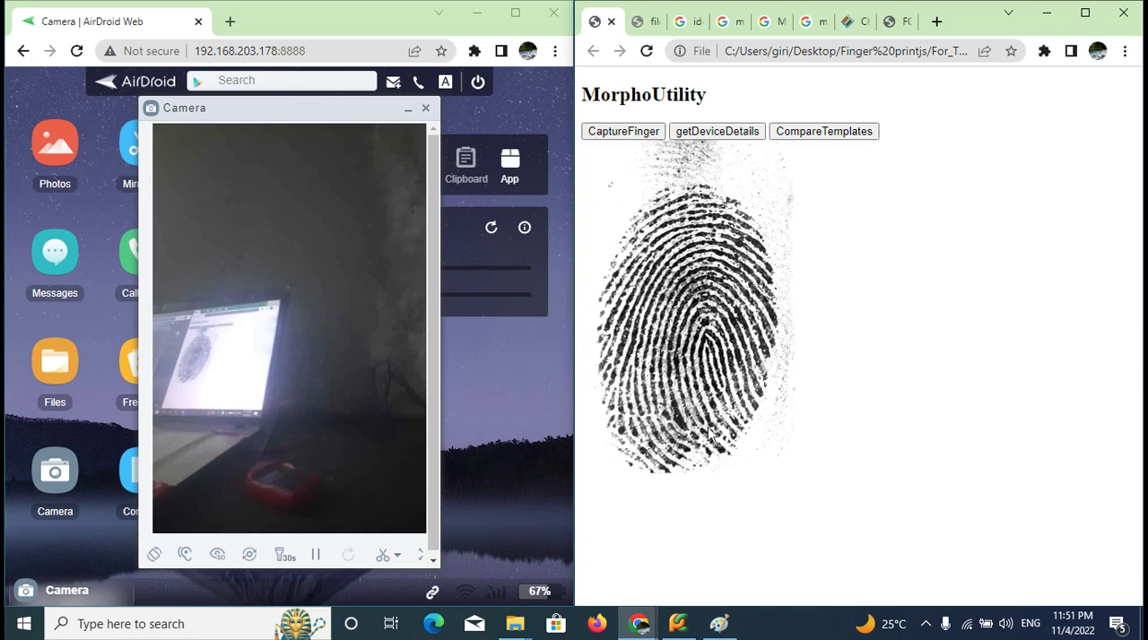
# Open and dismiss the page context menu, then show the ceoandhra.nic.in election tab
pyautogui.press('Tab')
pyautogui.hotkey('shift', 'F10')
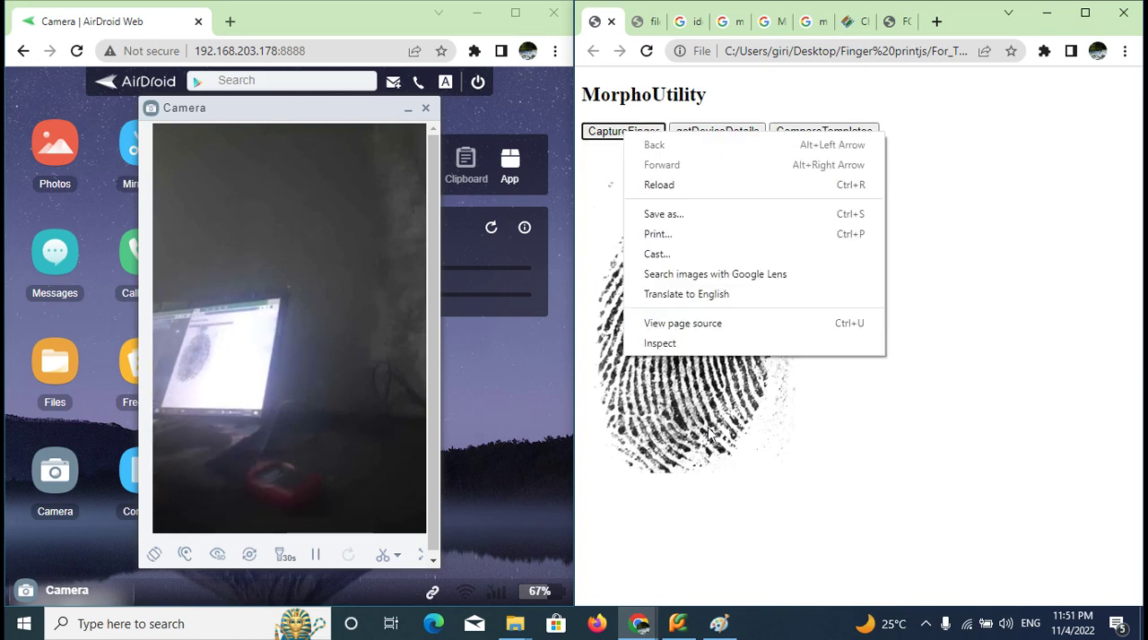
pyautogui.press('Down')
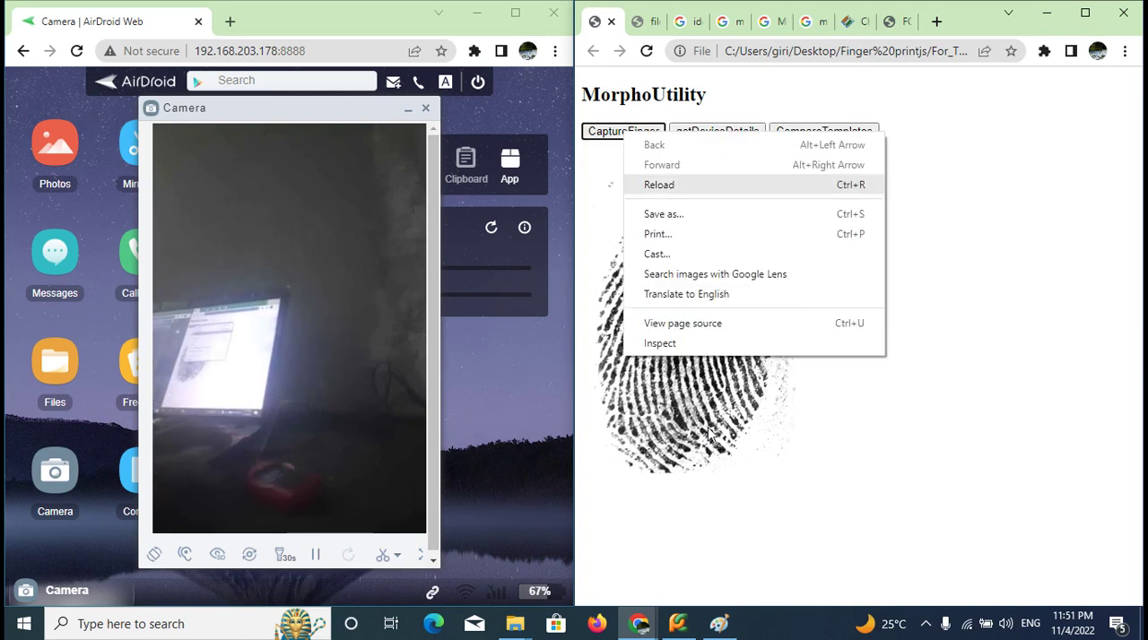
pyautogui.press('Escape')
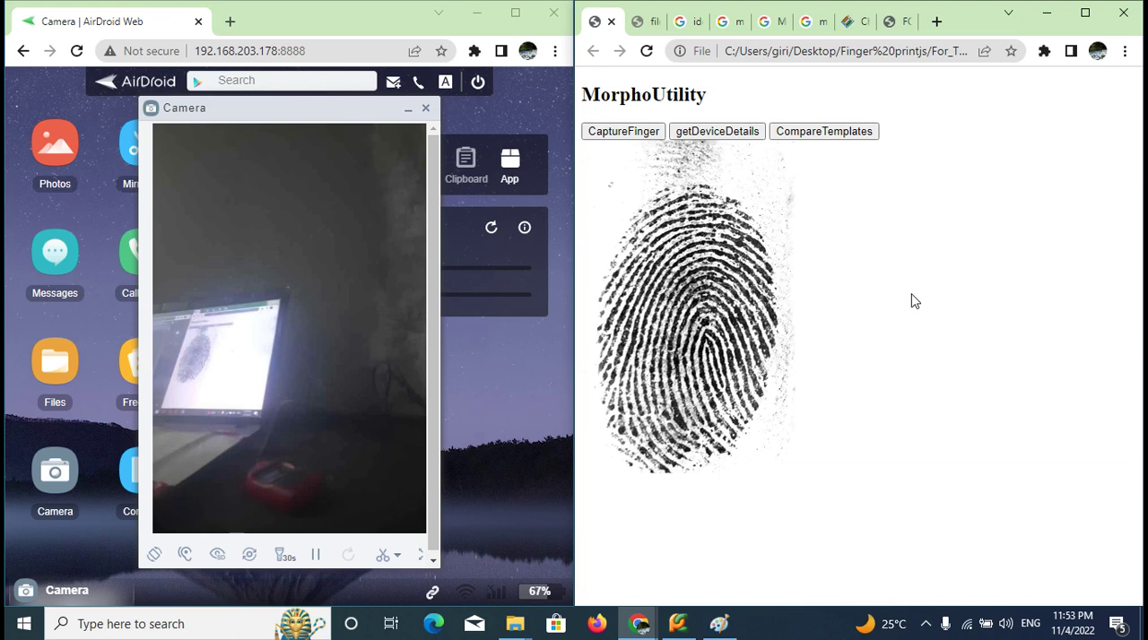
pyautogui.click(847, 21)
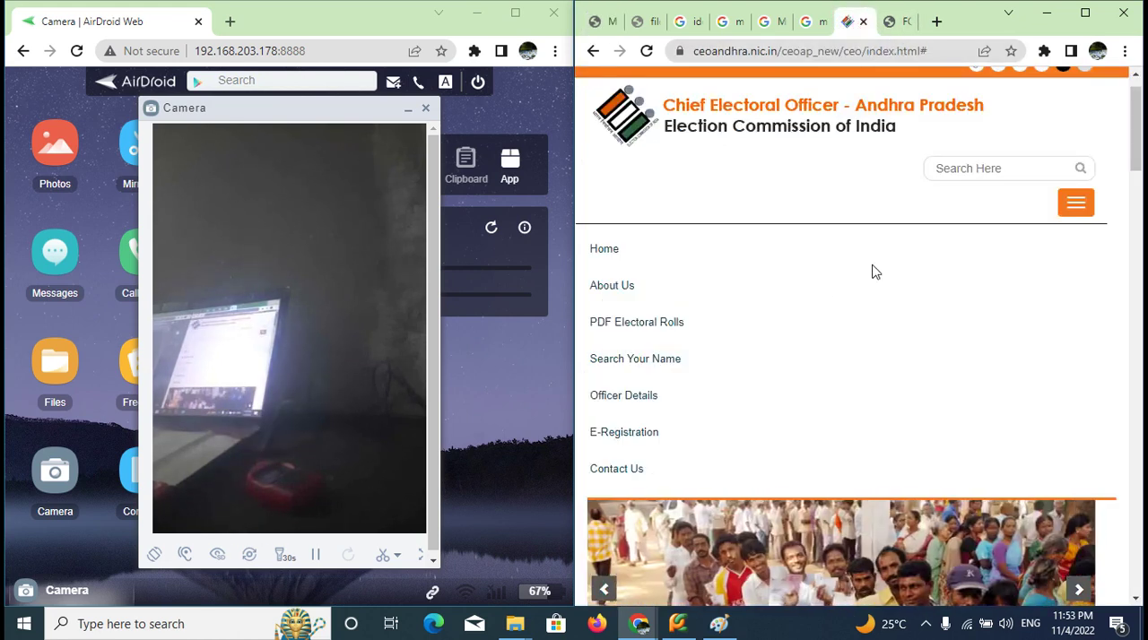